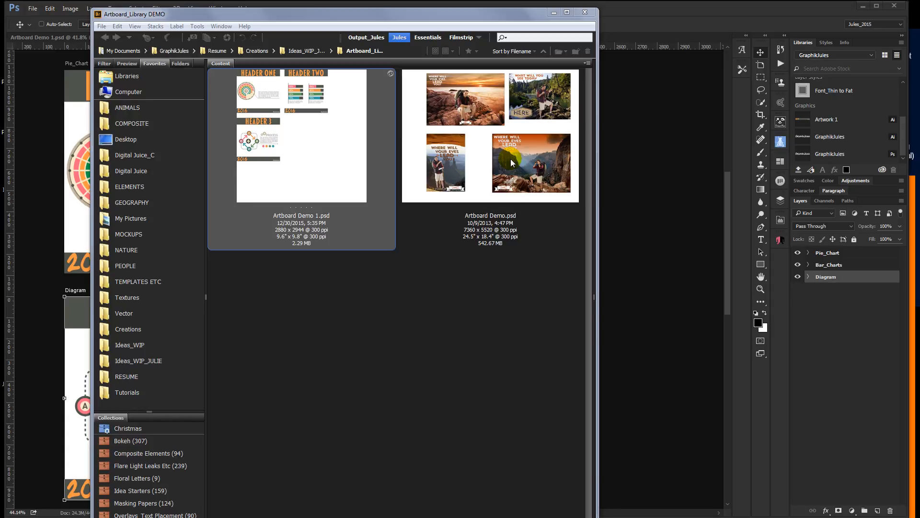
- Preview Artboard Demo.psd at full size, leave the preview and switch to Photoshop
click(485, 150)
key(space)
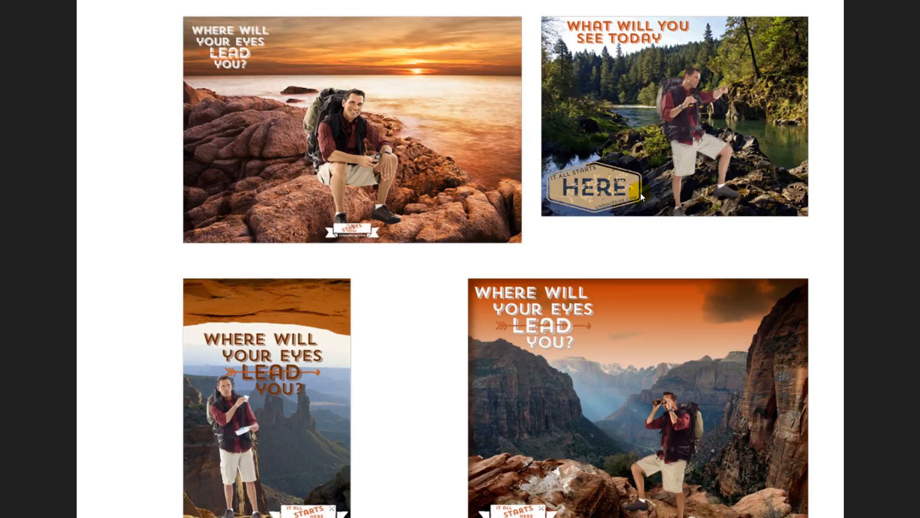
key(space)
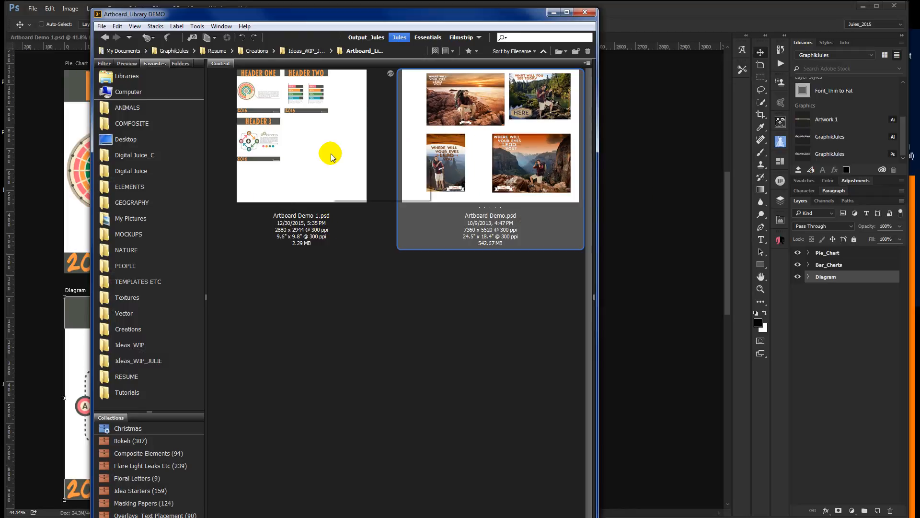
mouse_move(331, 153)
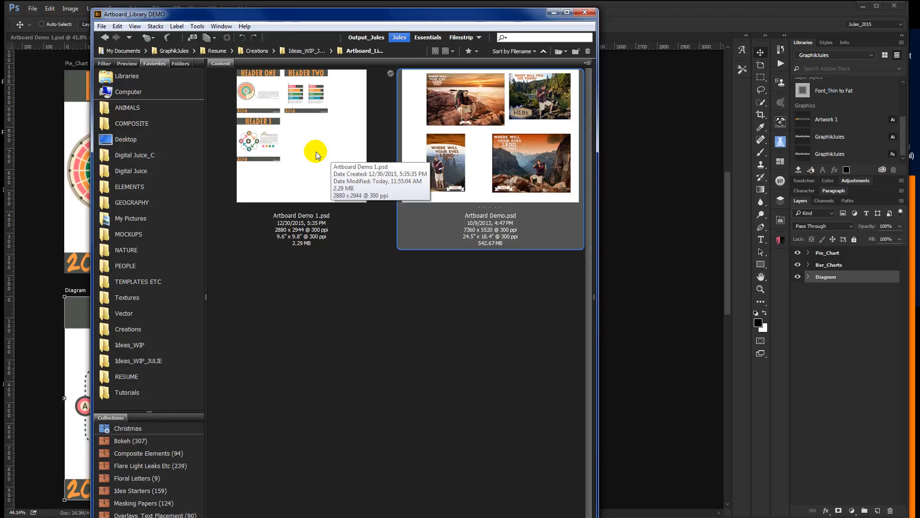
click(640, 17)
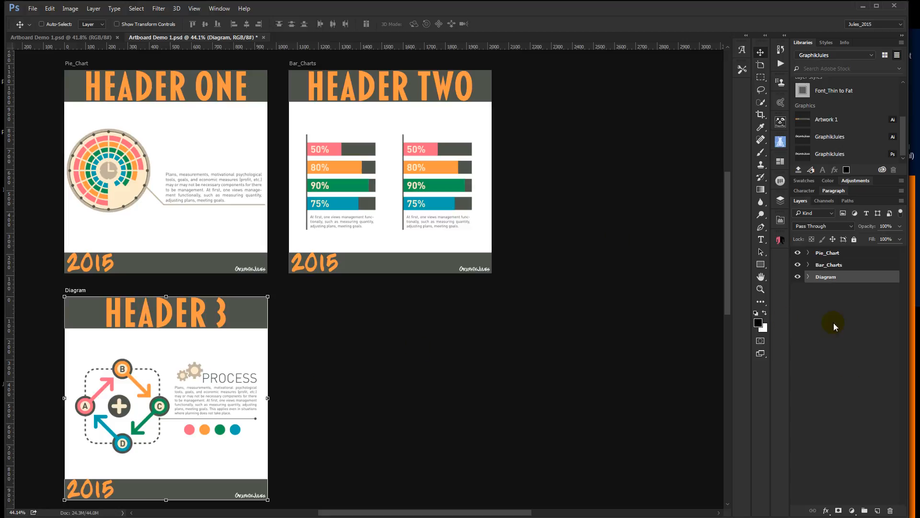
- Activate the Artboard tool and select the Diagram artboard
click(849, 366)
click(761, 65)
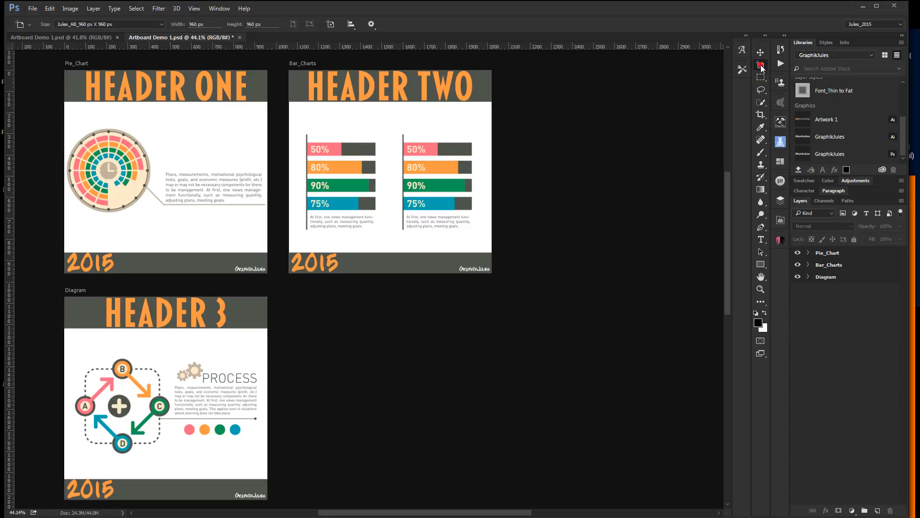
click(852, 278)
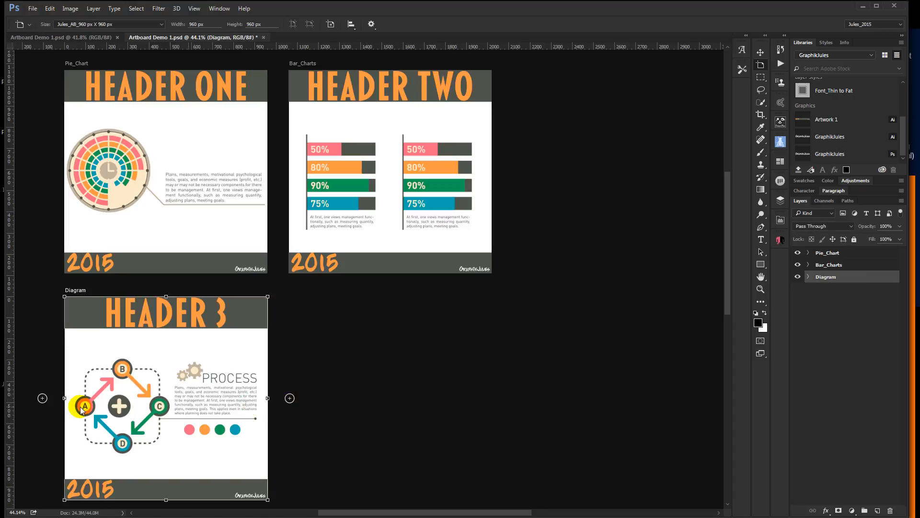
- Try adding a blank artboard beside the right edge of Diagram and undo it
scroll(349, 413, down, 1)
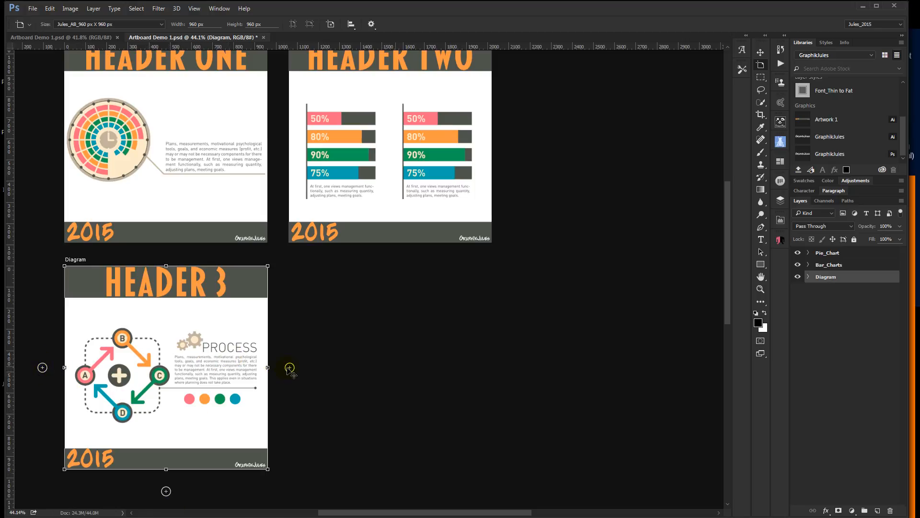
click(289, 367)
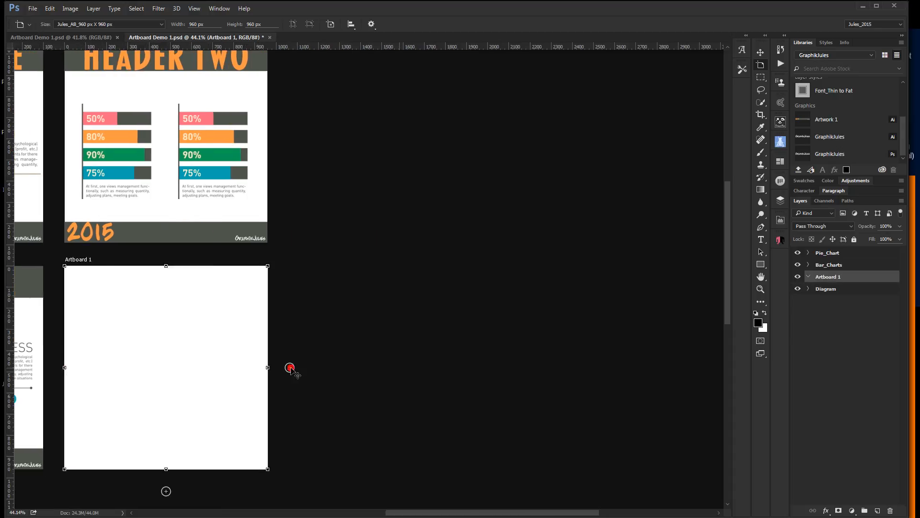
key(Return)
key(BackSpace)
key(ctrl+z)
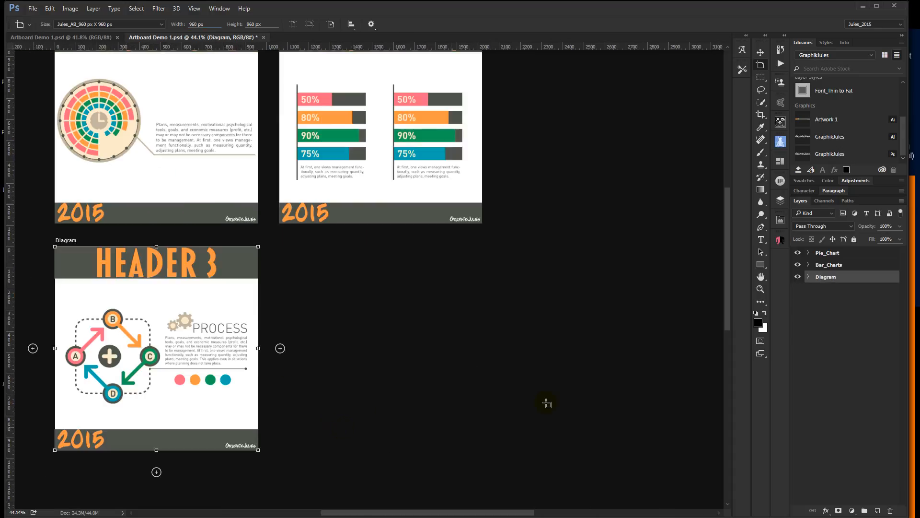
- Duplicate the Diagram artboard with its contents to its right and move the copy below Diagram in the layer order
alt+click(280, 349)
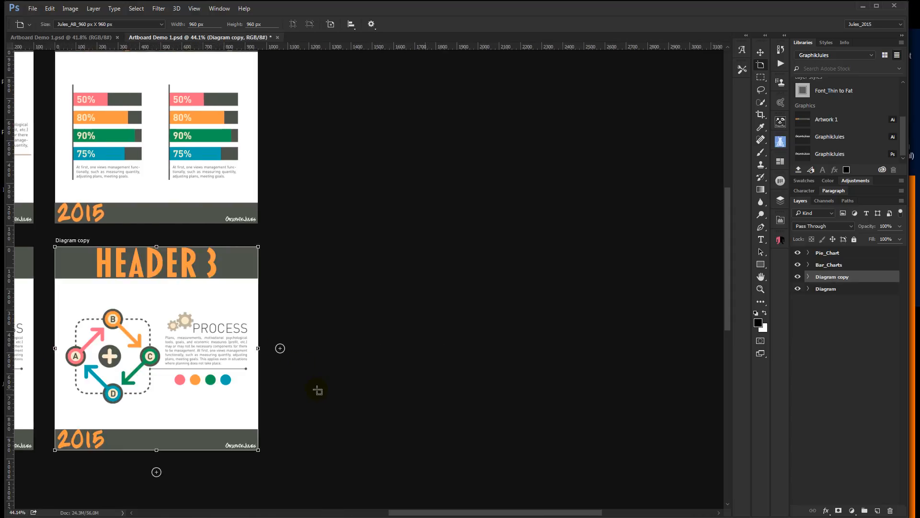
scroll(316, 389, left, 5)
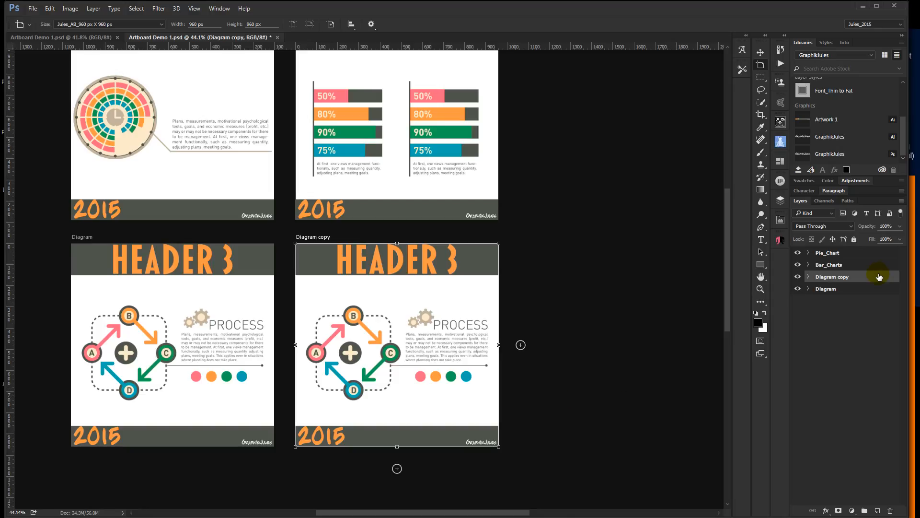
drag(867, 282, 869, 295)
- Delete the Vector Smart Object layer from the Diagram copy artboard
click(808, 288)
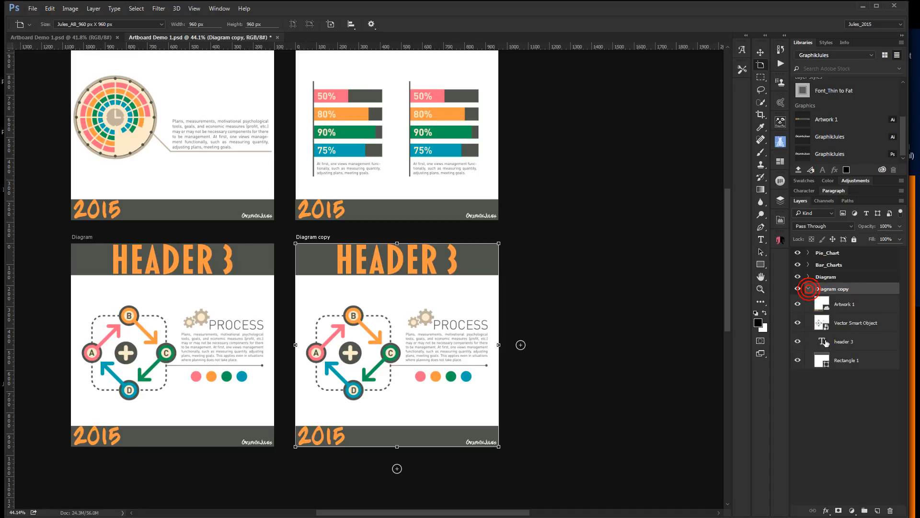
click(858, 322)
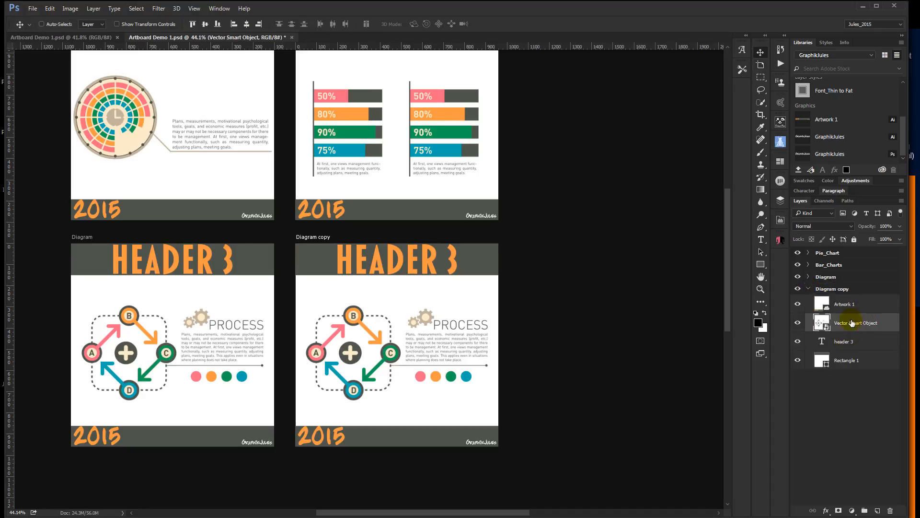
key(Delete)
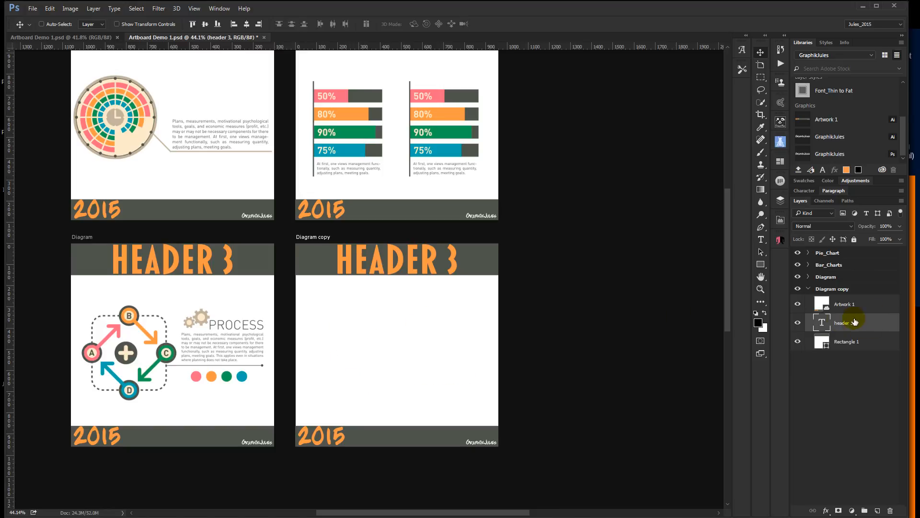
- Insert a 4 before the 3 in the Diagram copy's header so it reads HEADER 43
double_click(822, 322)
click(445, 259)
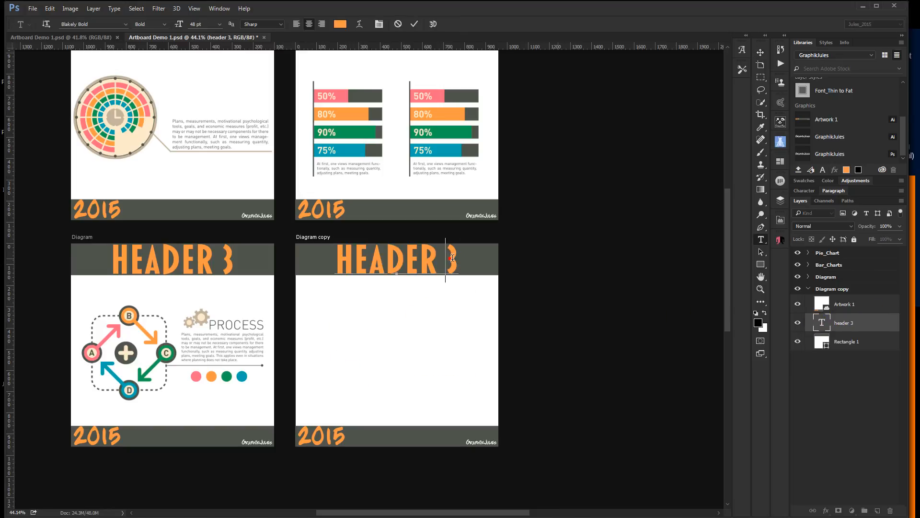
text(4)
key(ctrl+Return)
key(v)
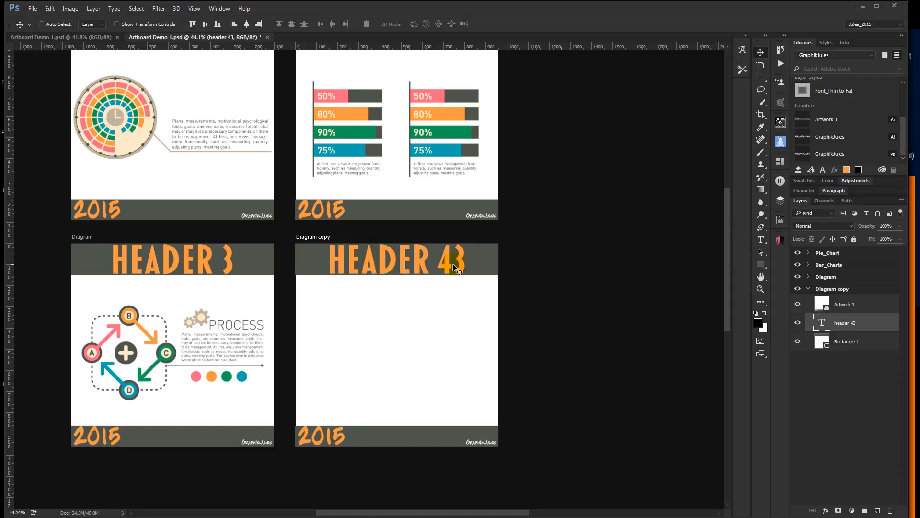
drag(453, 267, 525, 311)
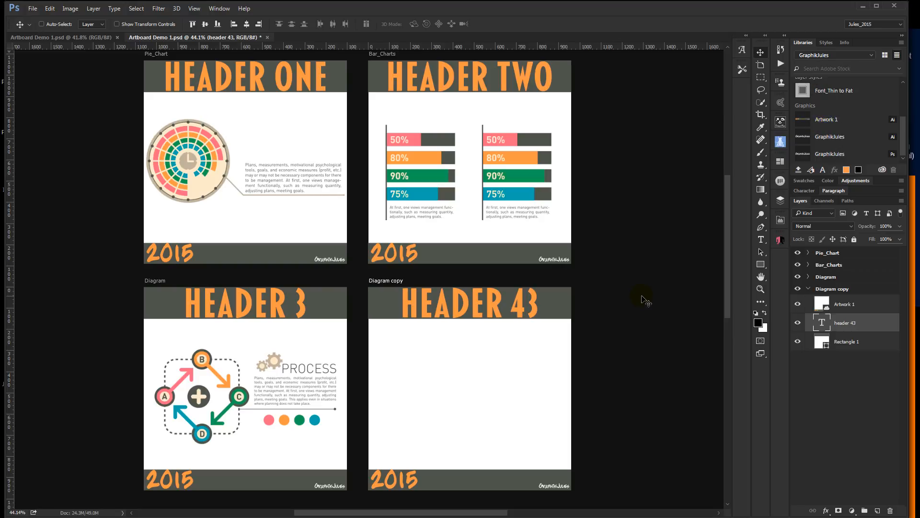
- Switch to Illustrator and open the Artwork 1 library graphic for editing, closing the duplicate document
click(646, 320)
click(645, 319)
key(alt+Tab)
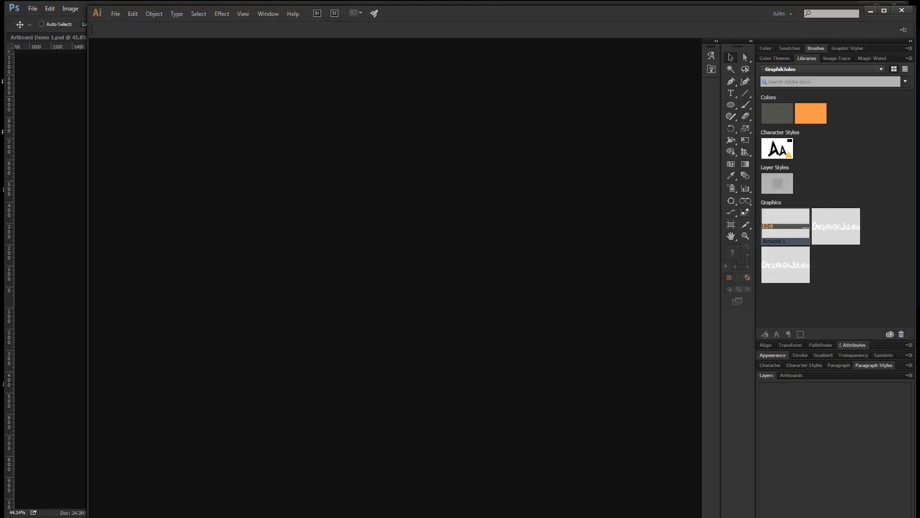
right_click(777, 224)
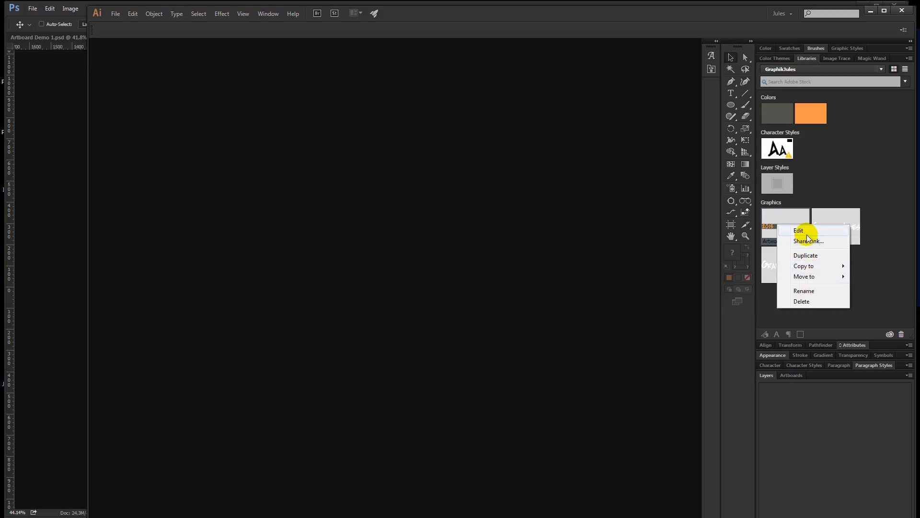
double_click(776, 220)
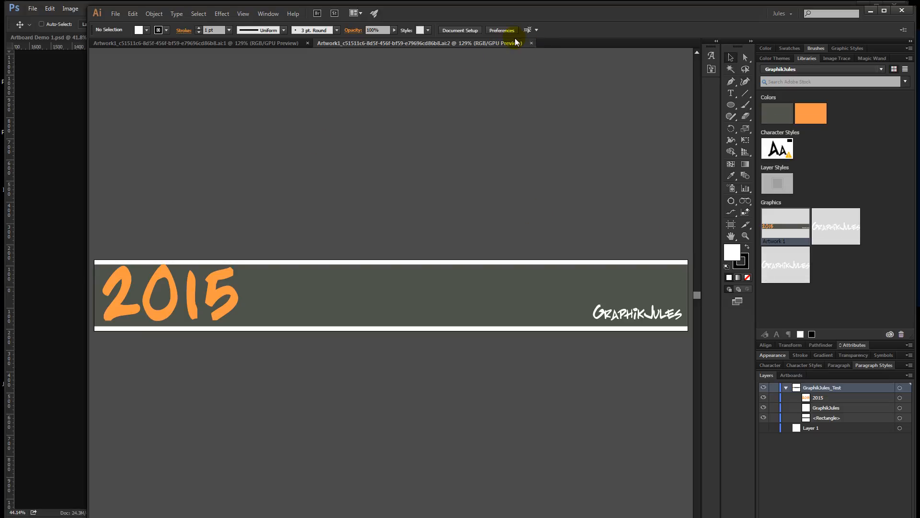
click(530, 43)
- Change the year text in the footer artwork to 2016
key(t)
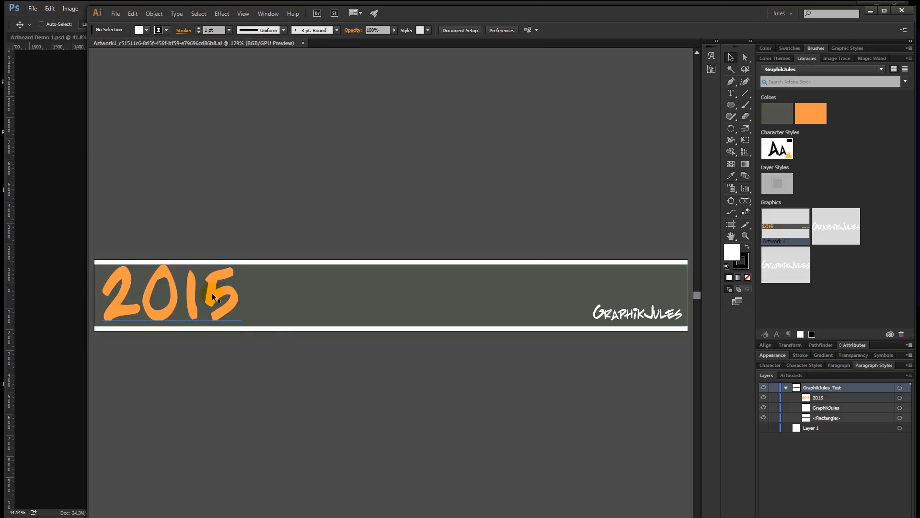
click(211, 292)
drag(211, 292, 224, 294)
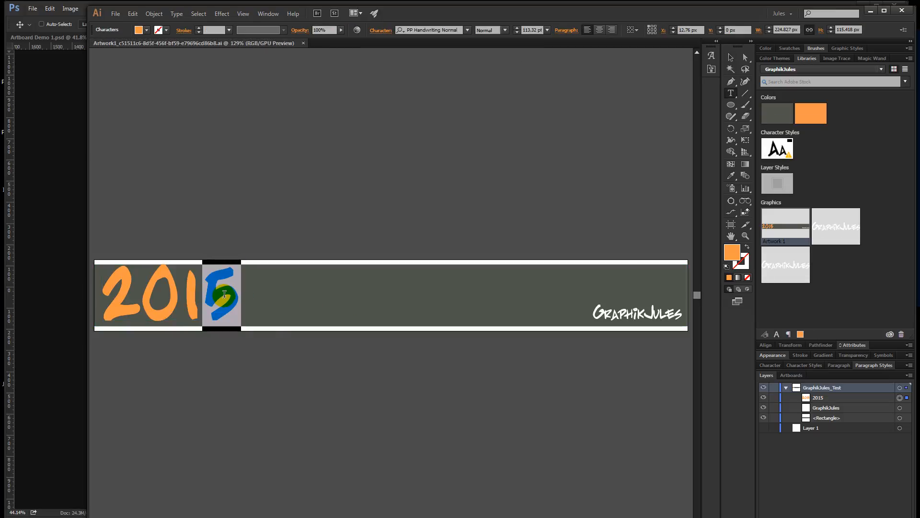
text(6)
key(Escape)
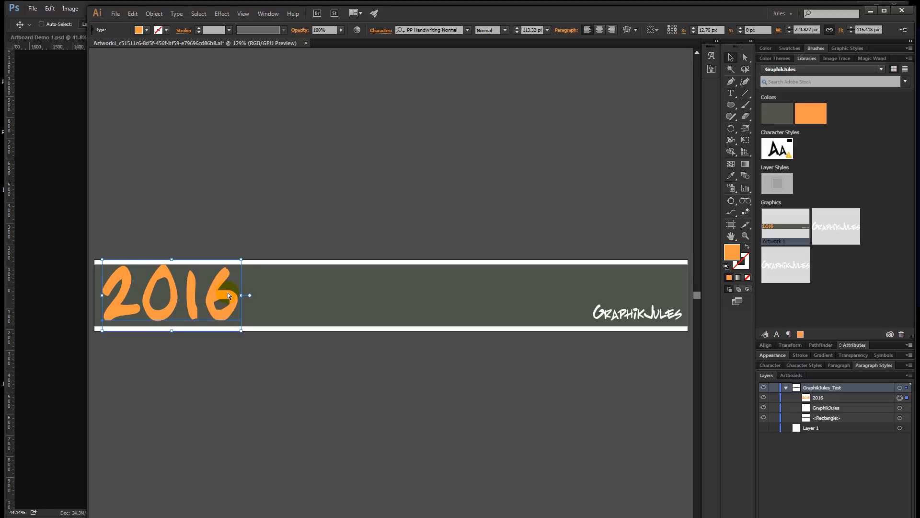
- Fill the footer's background rectangle with magenta after trying orange
click(320, 297)
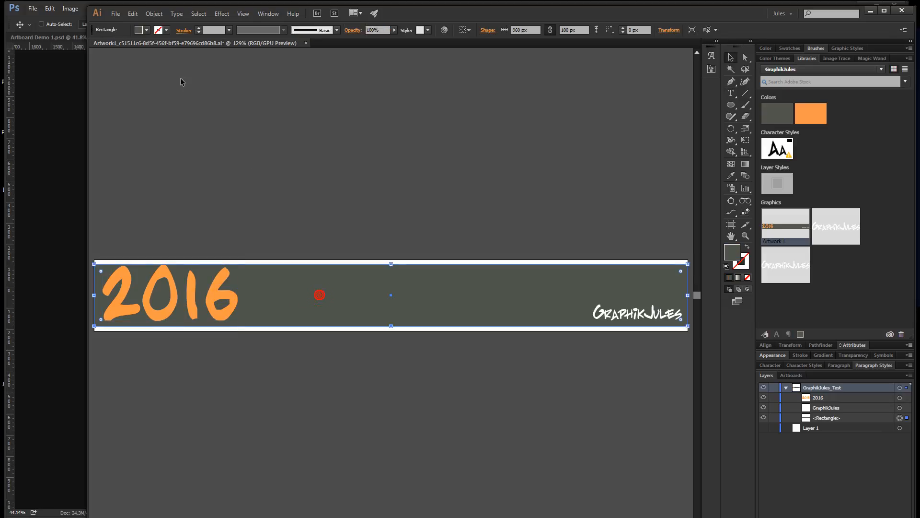
click(146, 30)
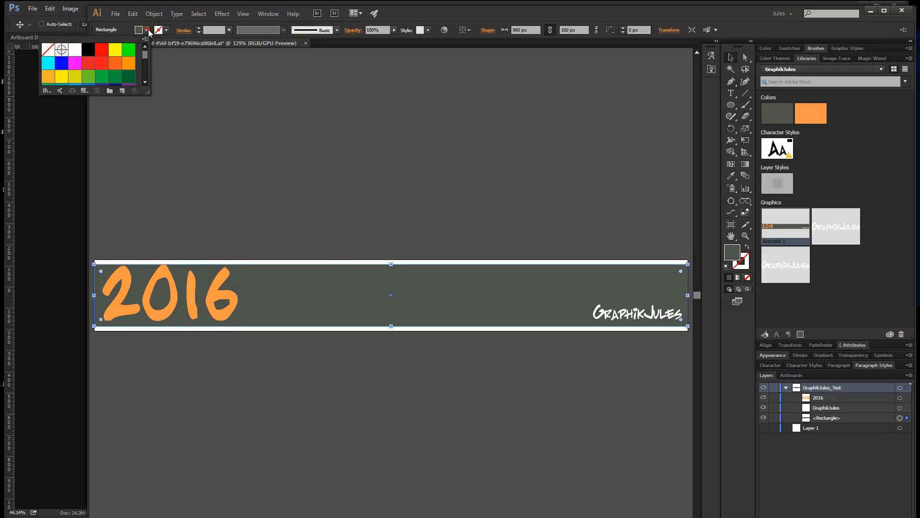
click(126, 62)
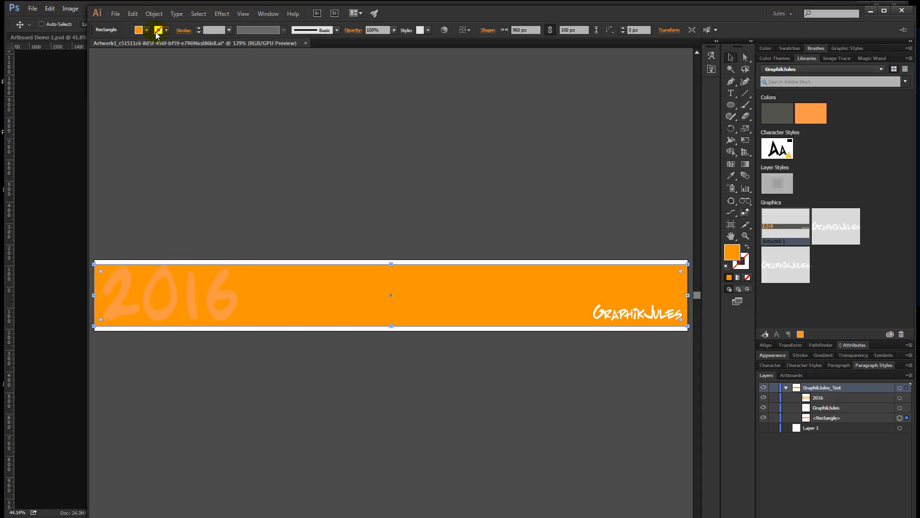
click(140, 30)
click(66, 61)
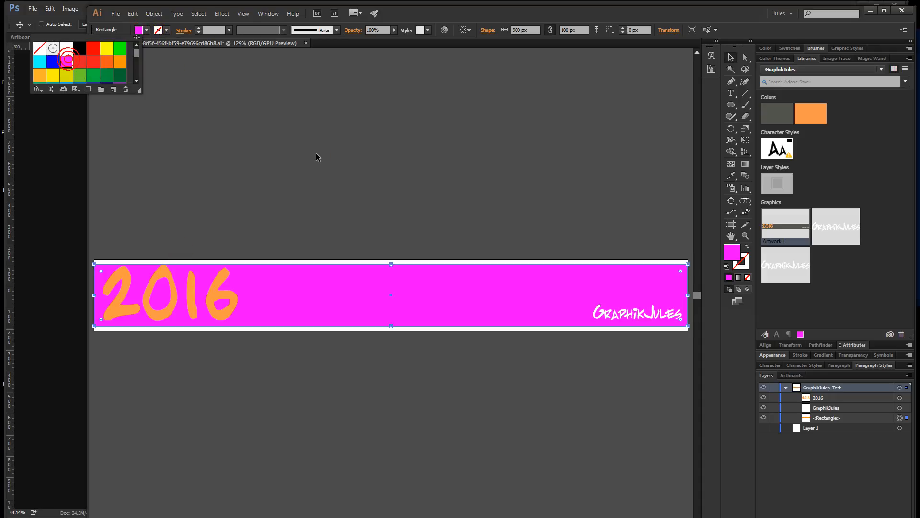
click(316, 154)
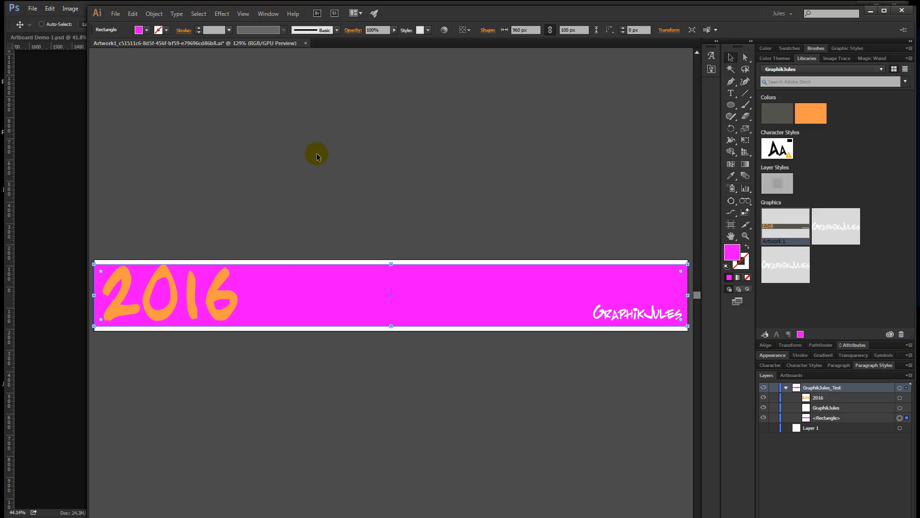
- Close the footer artwork with its changes saved and return to Photoshop to check the footers on the artboards
key(ctrl+w)
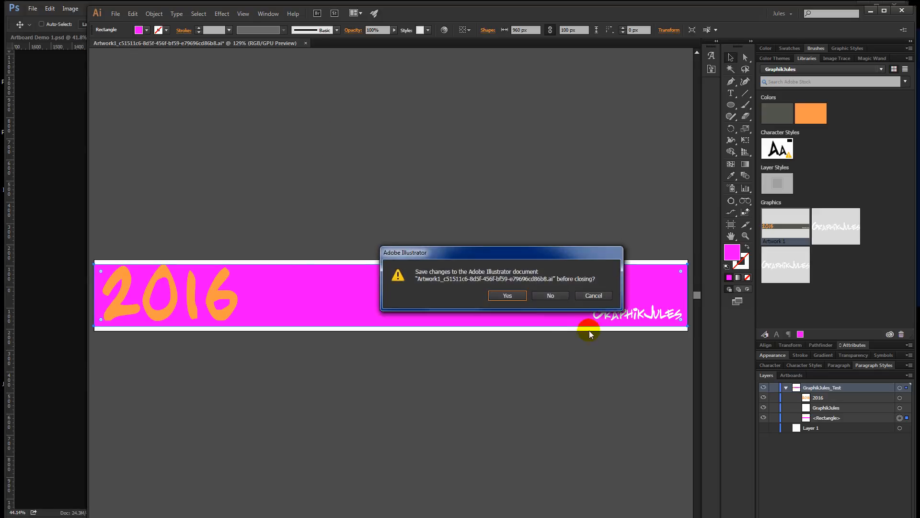
click(507, 295)
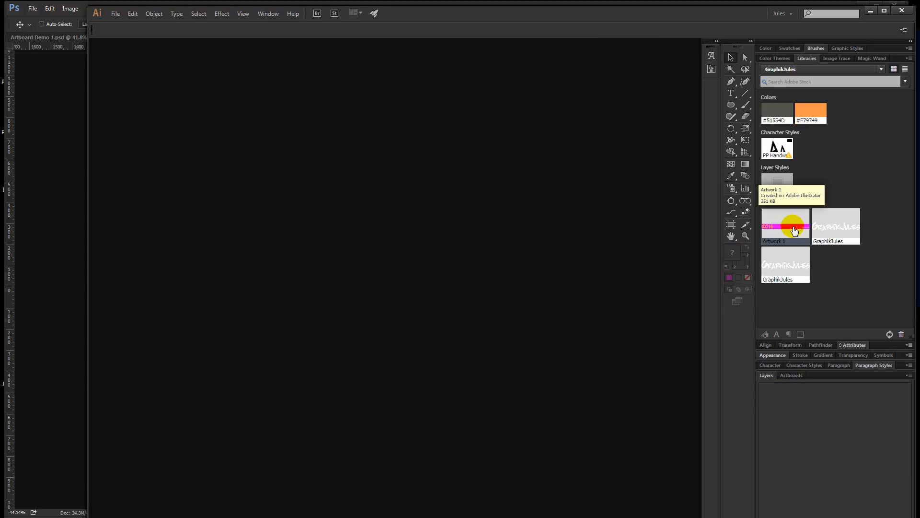
click(276, 517)
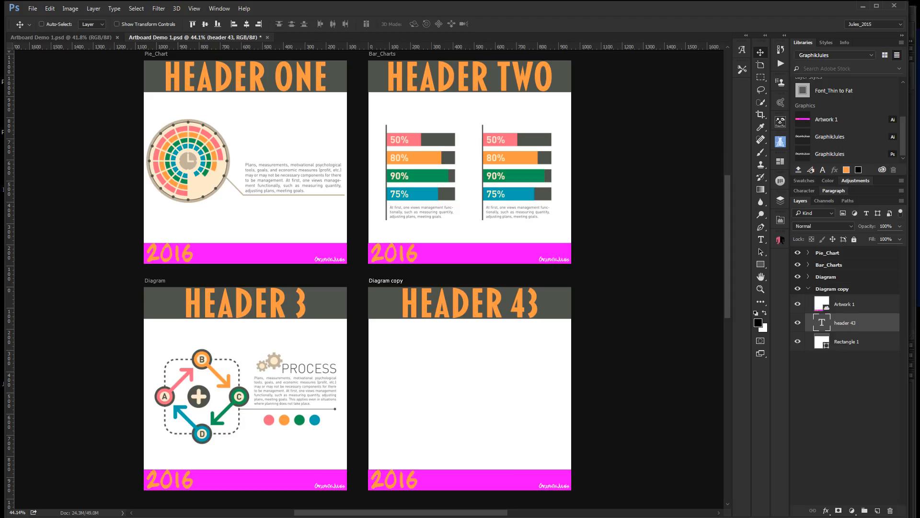
click(401, 256)
click(440, 252)
- Switch to Illustrator, reopen the Artwork 1 library graphic and fill its background rectangle with the library color #51554D
key(alt+Tab)
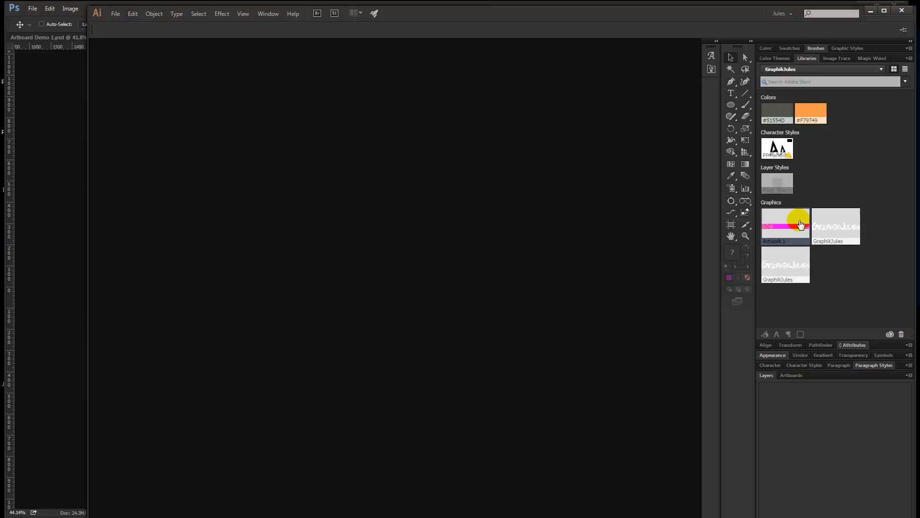
click(788, 223)
click(324, 314)
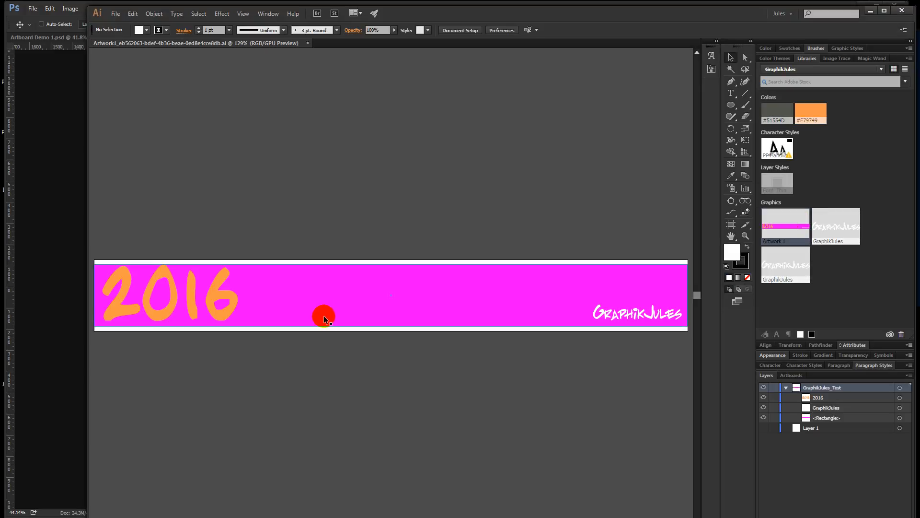
click(331, 300)
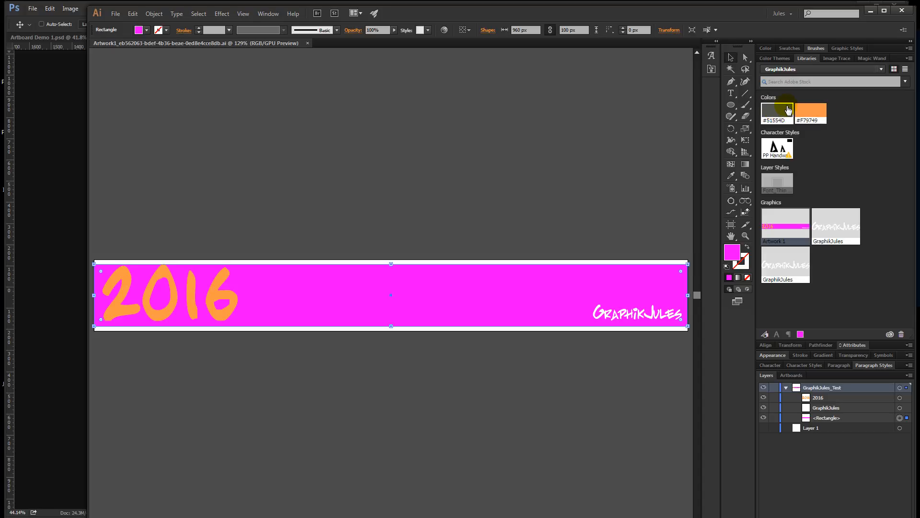
click(780, 117)
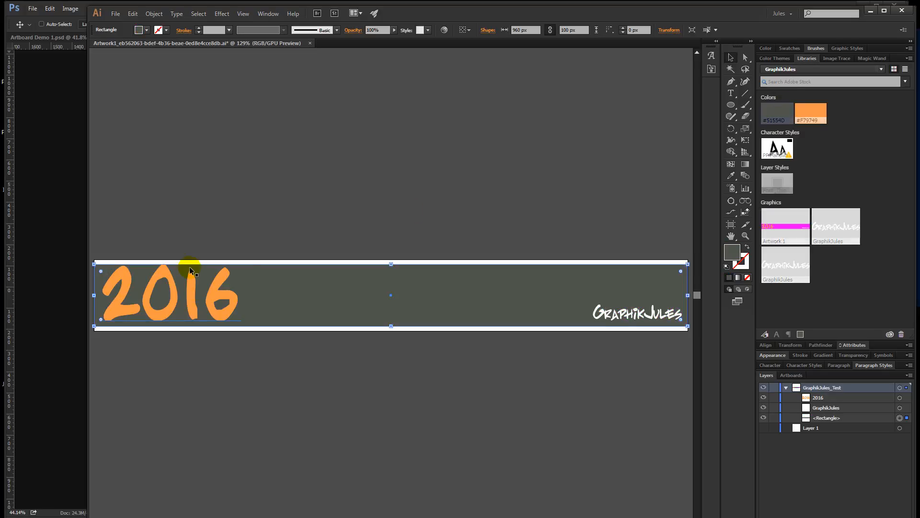
- Select the 2016 text in the footer artwork, close the artwork with its changes saved, and return to Photoshop
click(190, 295)
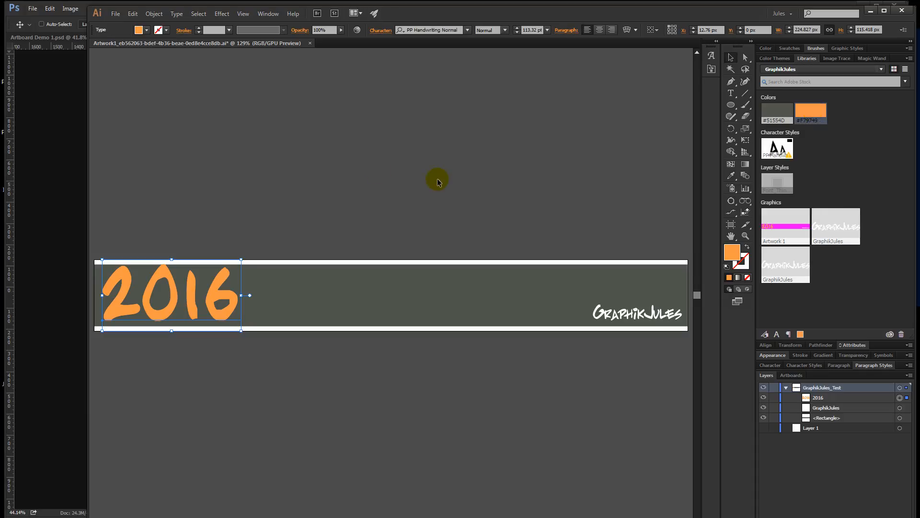
click(309, 43)
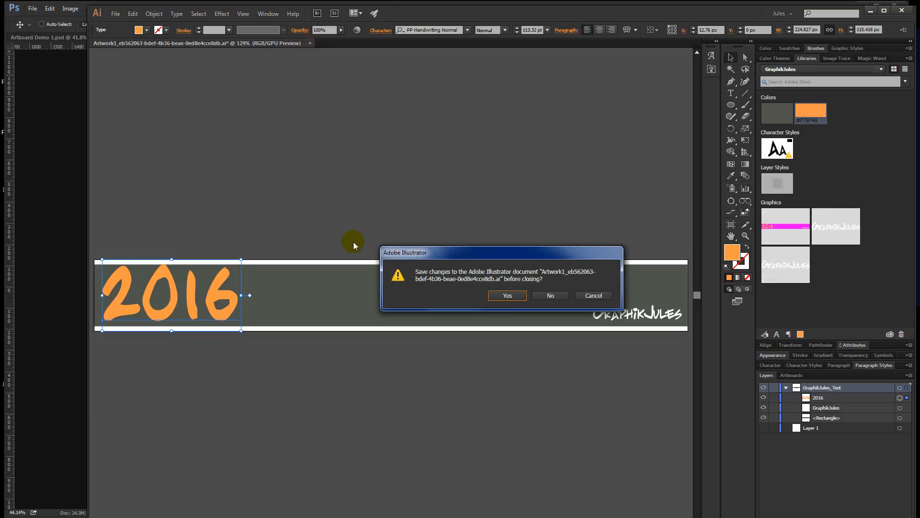
click(508, 295)
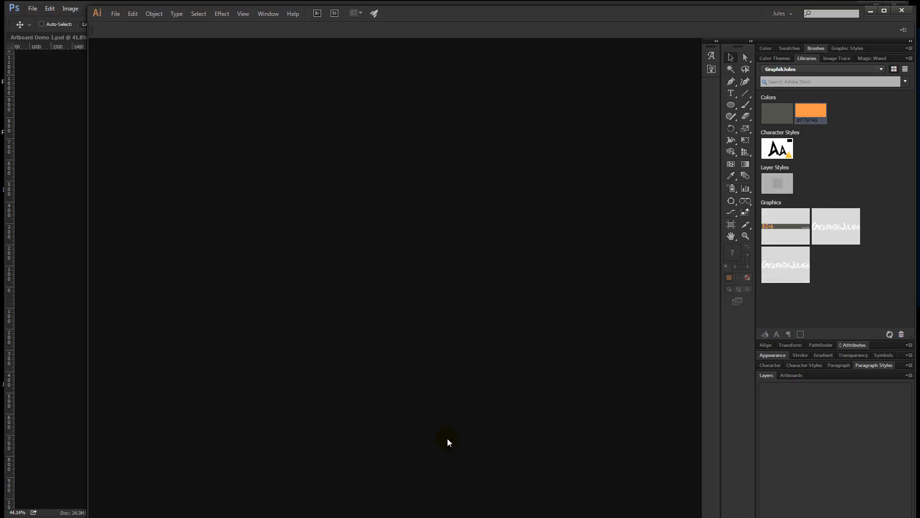
click(870, 10)
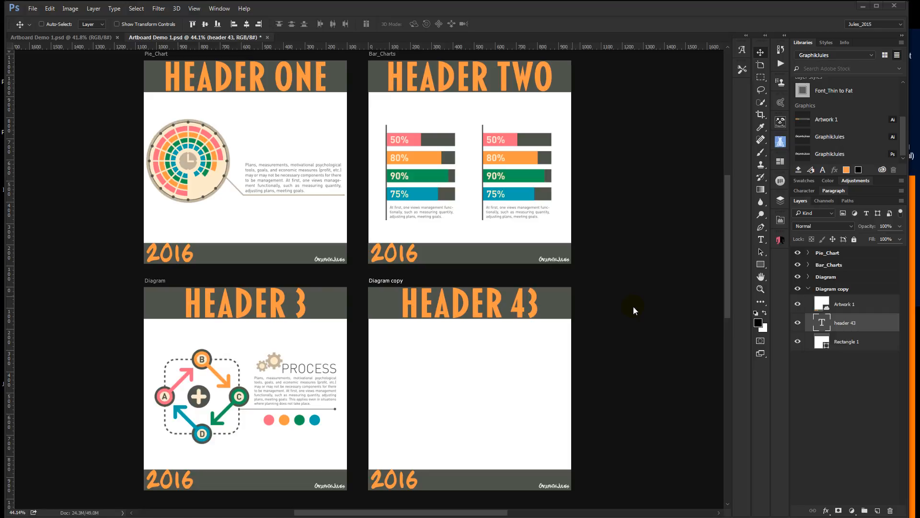
- Open the Export As settings for the document's artboards and preview Bar_Charts, Diagram and Diagram copy
click(31, 9)
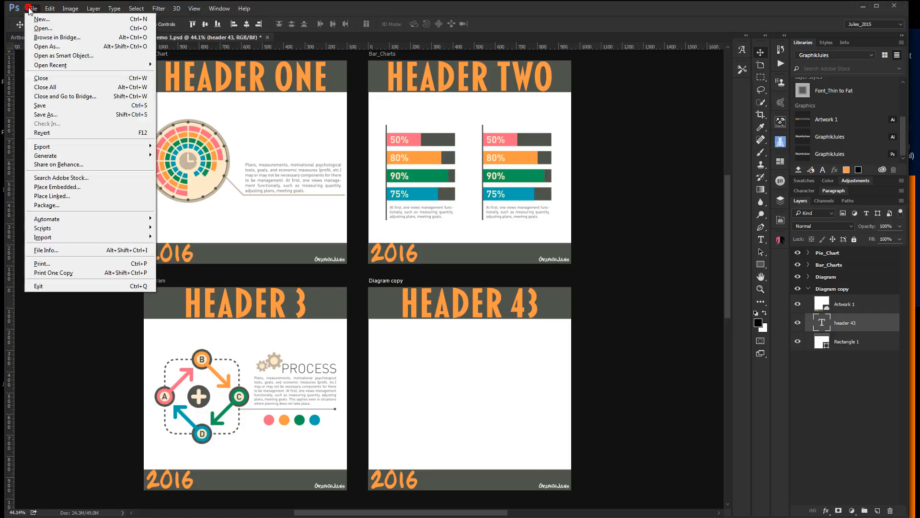
mouse_move(46, 146)
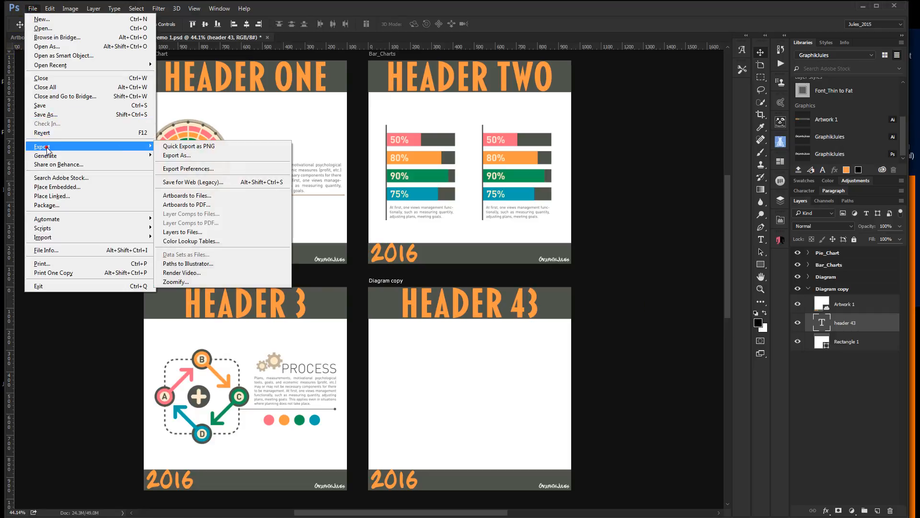
click(194, 157)
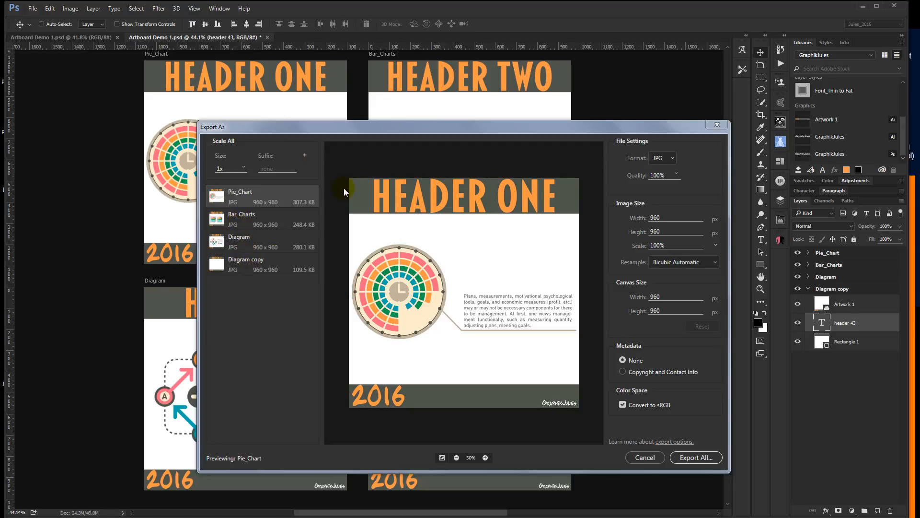
click(250, 221)
click(243, 241)
click(243, 263)
click(246, 246)
click(248, 216)
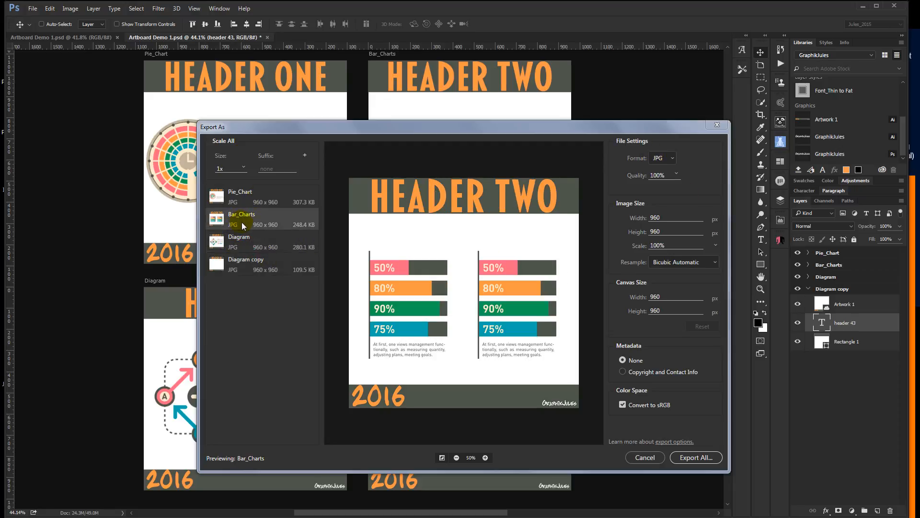
- Check the available export formats and preview the Diagram, Diagram copy, Bar_Charts and Pie_Chart artboards again
click(672, 159)
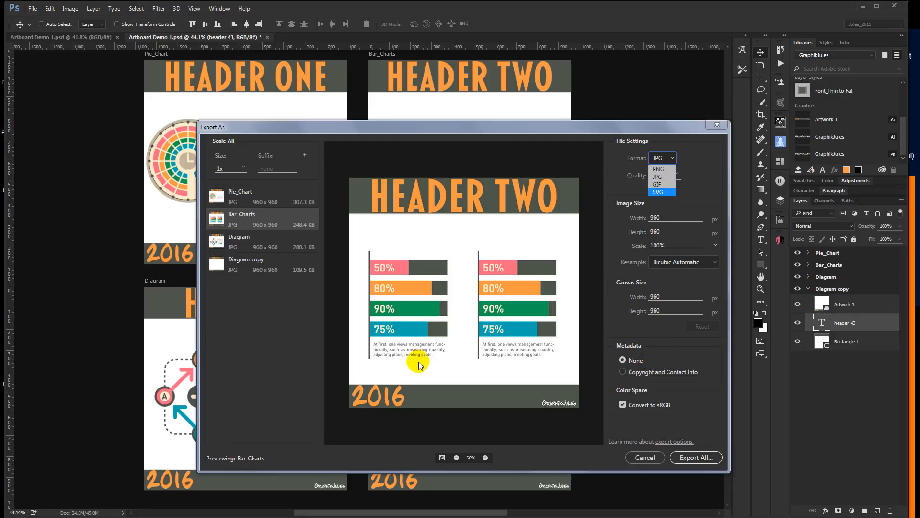
click(245, 242)
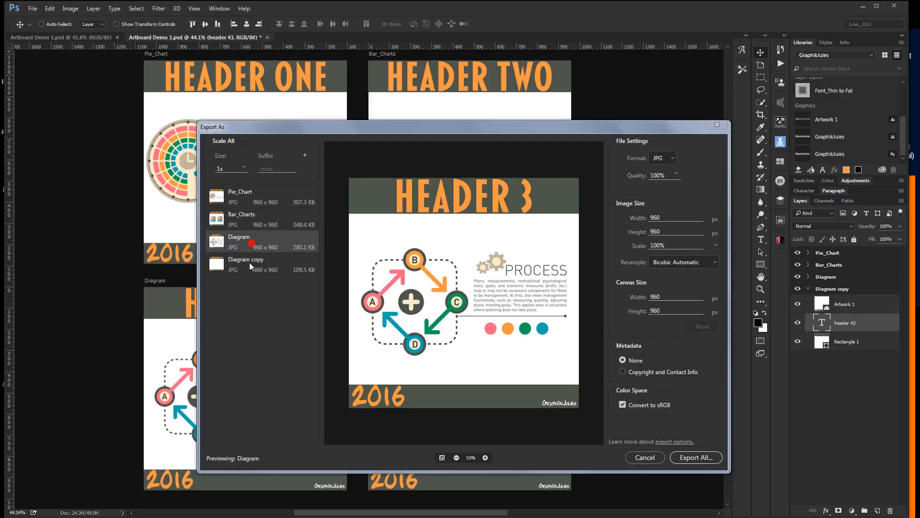
click(250, 263)
click(247, 219)
click(245, 200)
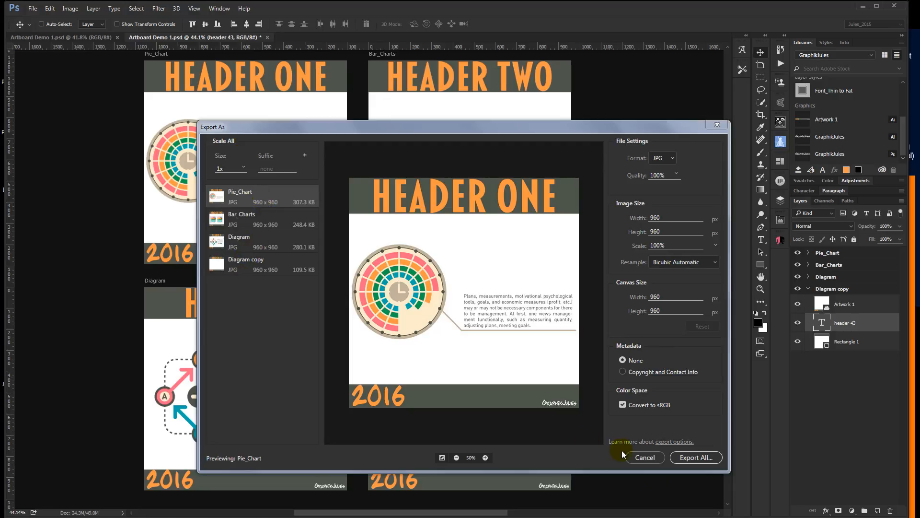
- Export all artboards as JPG files into the Artboard_Library DEMO folder
click(692, 458)
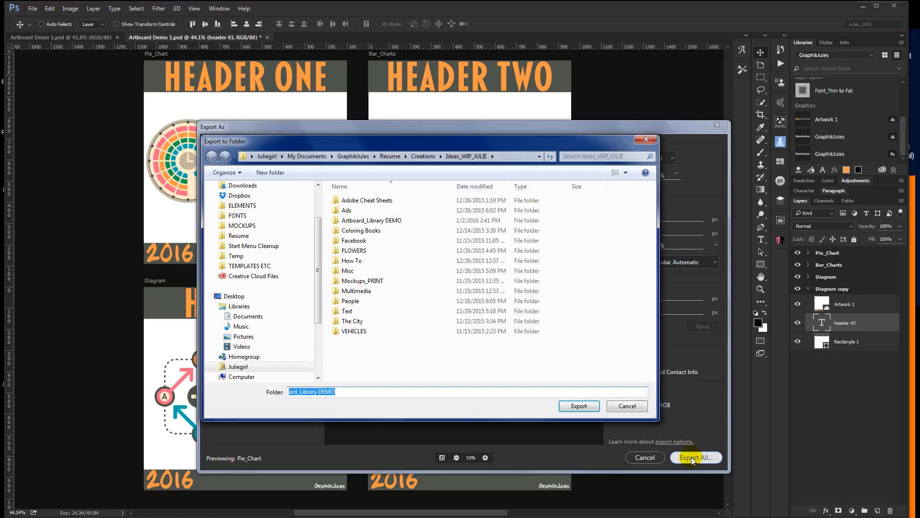
double_click(365, 220)
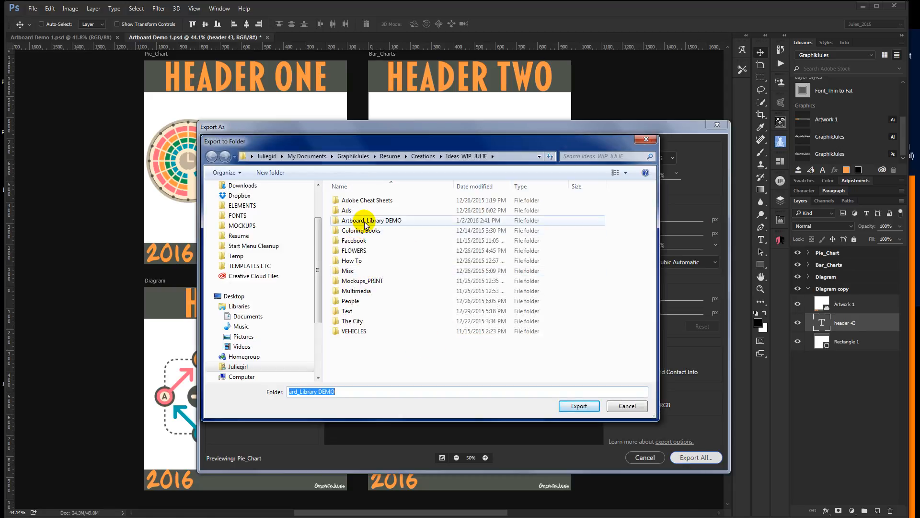
click(577, 407)
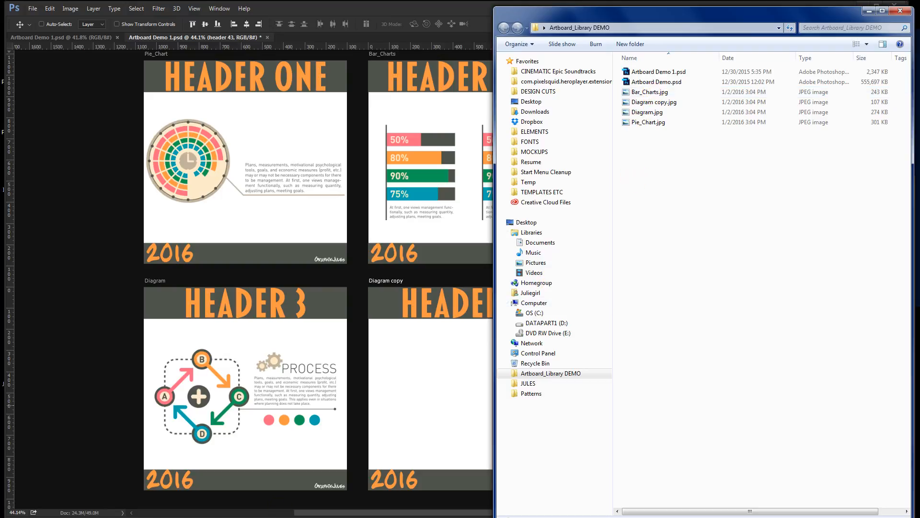
- Switch to Bridge and examine the exported artboard images beside the source PSD files at larger thumbnail size
key(alt+Tab)
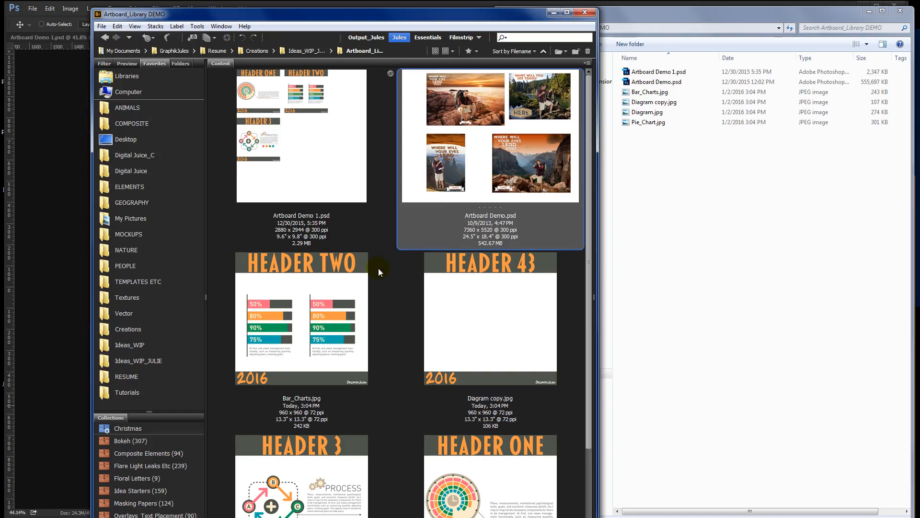
click(449, 517)
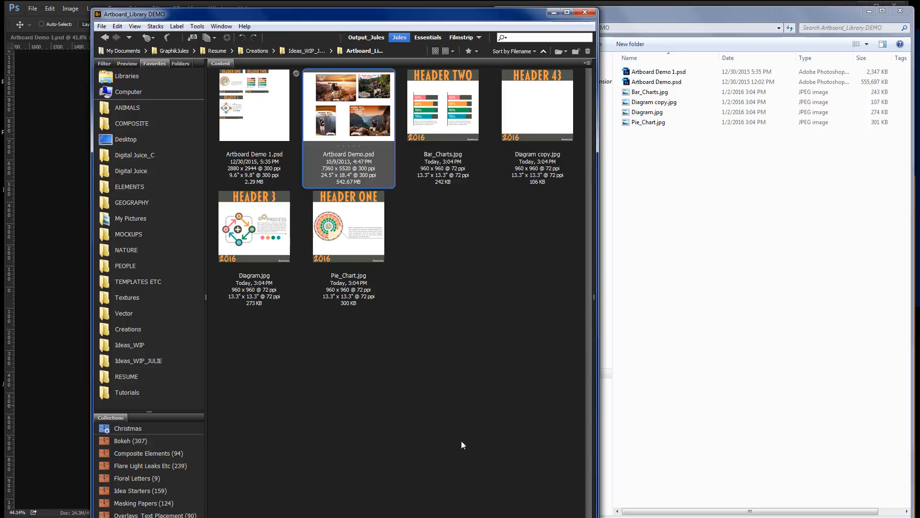
click(448, 120)
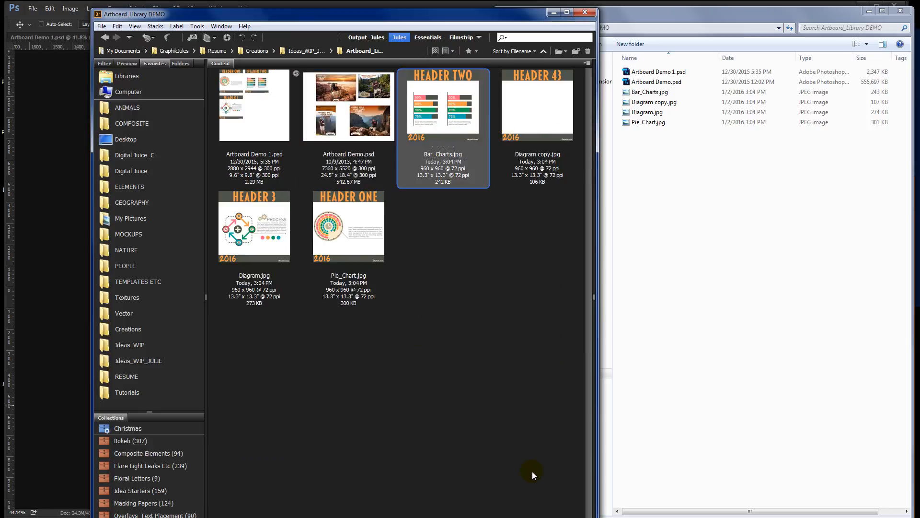
key(ctrl+plus)
key(ctrl+plus)
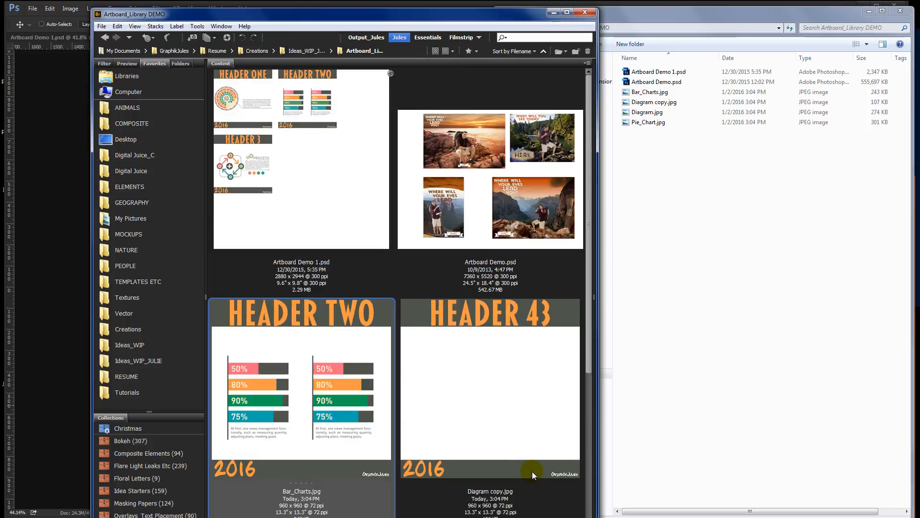
click(318, 224)
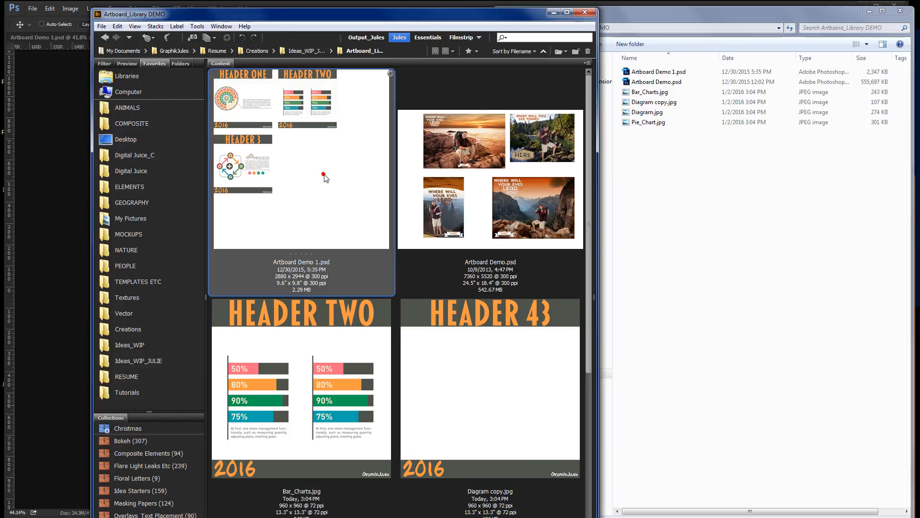
click(332, 365)
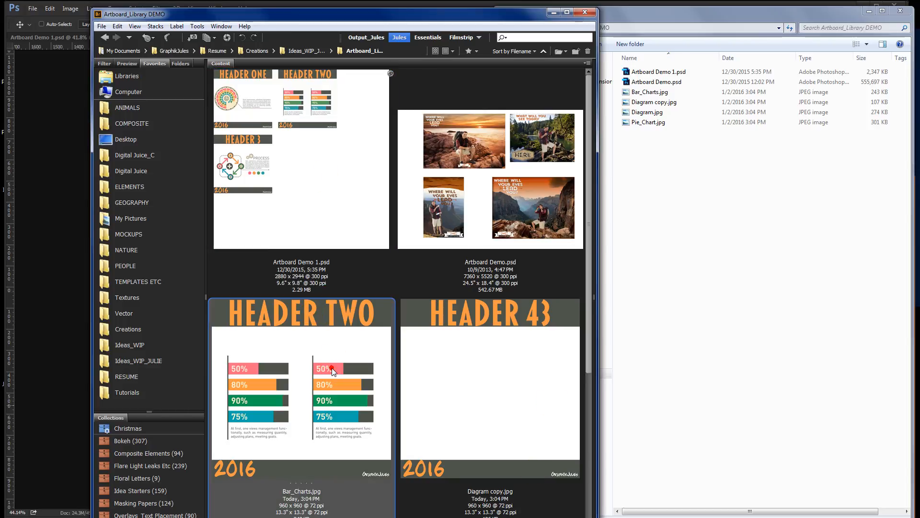
scroll(334, 362, down, 1)
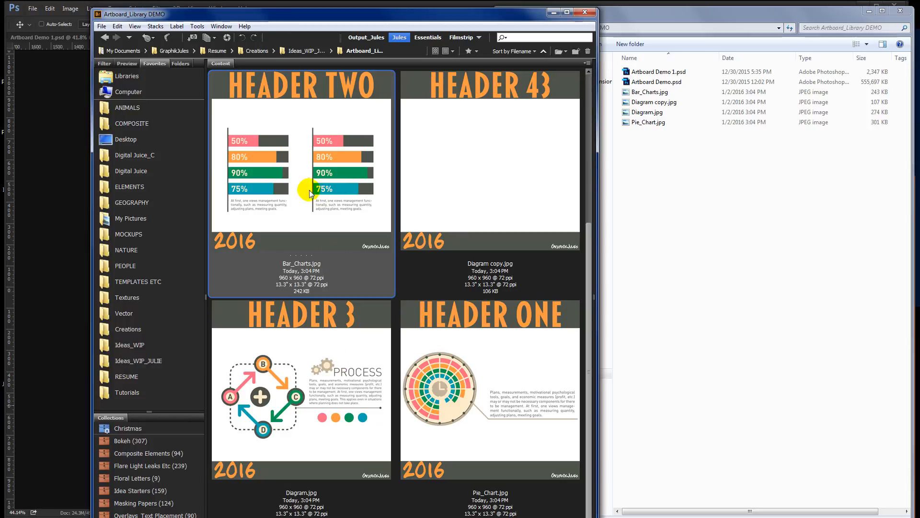